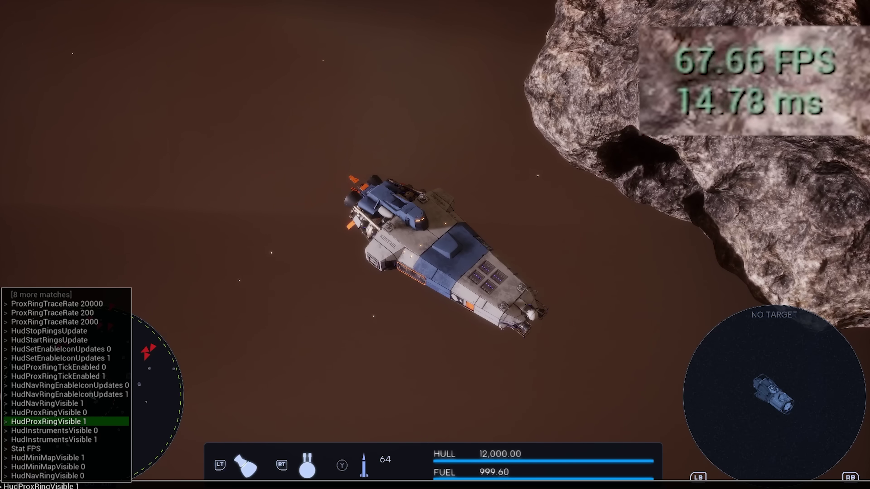
Run the console command HudProxRingVisible 1 in the running game.
{"action": "key", "text": "Return"}
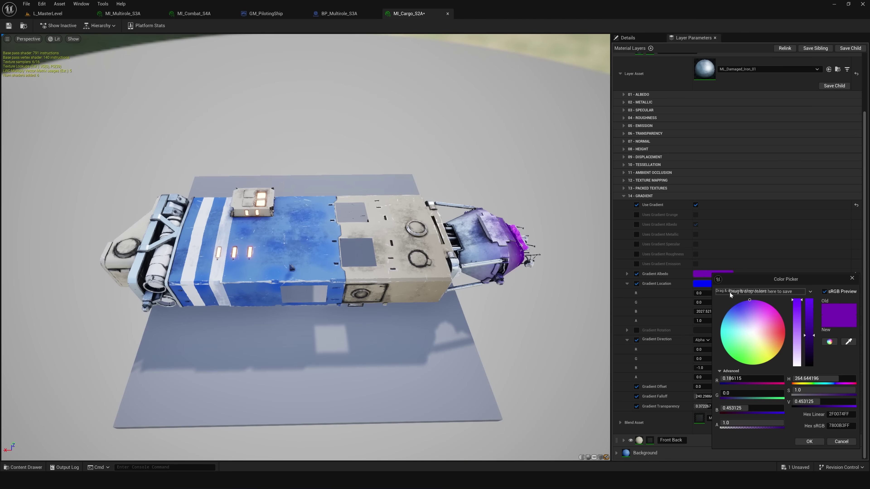
{"action": "left_click_drag", "start_coordinate": [288, 263], "coordinate": [299, 259]}
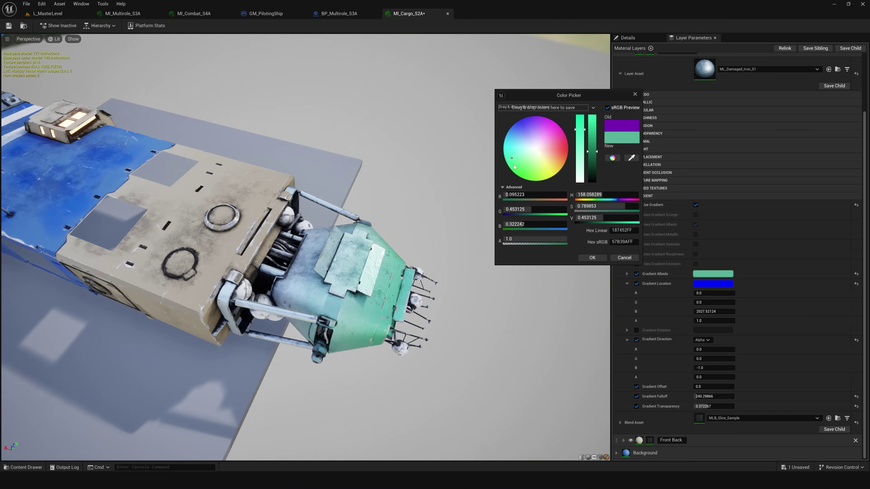
{"action": "left_click_drag", "start_coordinate": [520, 151], "coordinate": [596, 165]}
{"action": "left_click_drag", "start_coordinate": [548, 132], "coordinate": [510, 138]}
{"action": "mouse_move", "coordinate": [374, 290]}
{"action": "left_mouse_down"}
{"action": "mouse_move", "coordinate": [363, 271]}
{"action": "mouse_move", "coordinate": [373, 290]}
{"action": "left_mouse_up"}
{"action": "scroll", "coordinate": [373, 290], "scroll_direction": "down", "scroll_amount": 3}
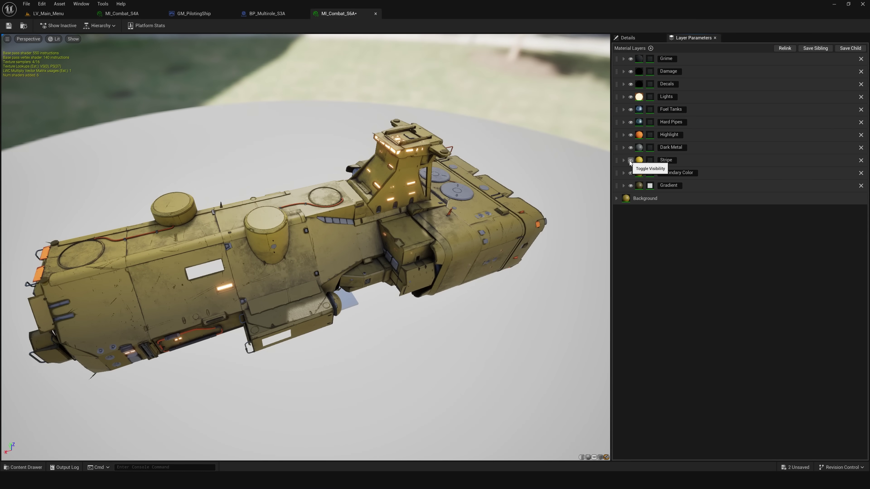
Show the Stripe layer of the MI_Combat_S6A material on the combat ship.
{"action": "left_click", "coordinate": [630, 160]}
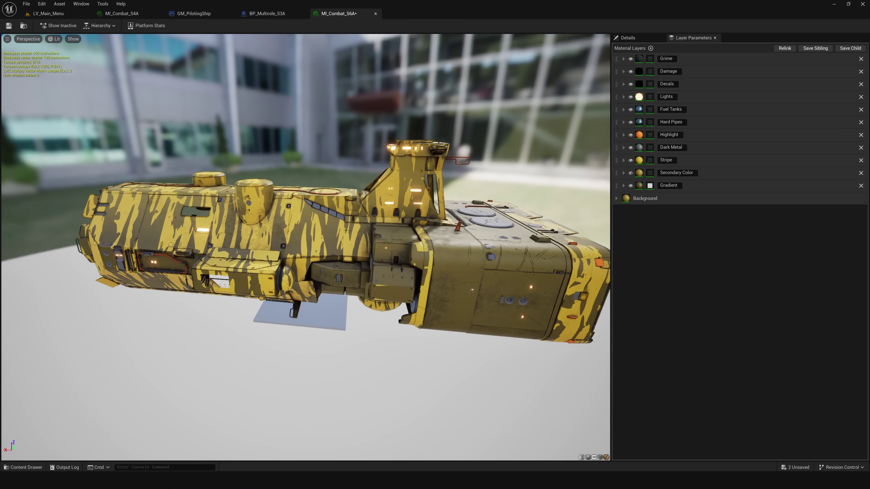
{"action": "left_click_drag", "start_coordinate": [305, 239], "coordinate": [480, 236]}
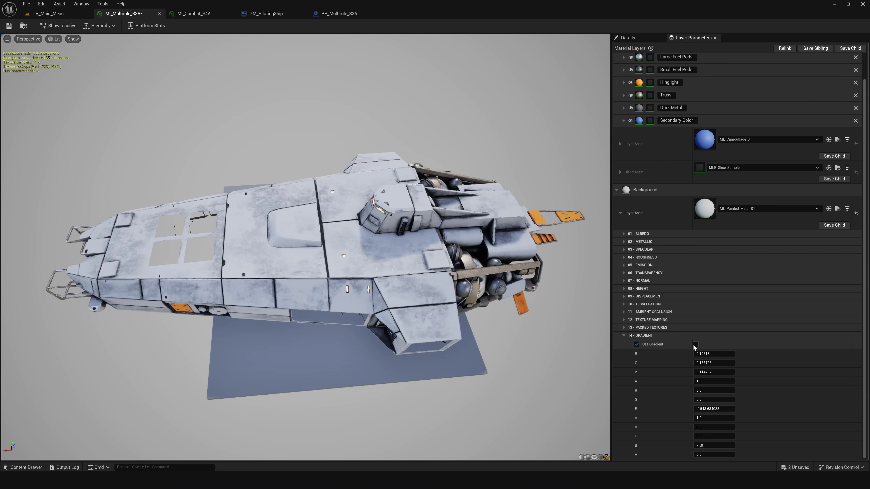
Enable Use Gradient on the Background layer of MI_Multirole_S3A and collapse its gradient parameters.
{"action": "left_click", "coordinate": [695, 344]}
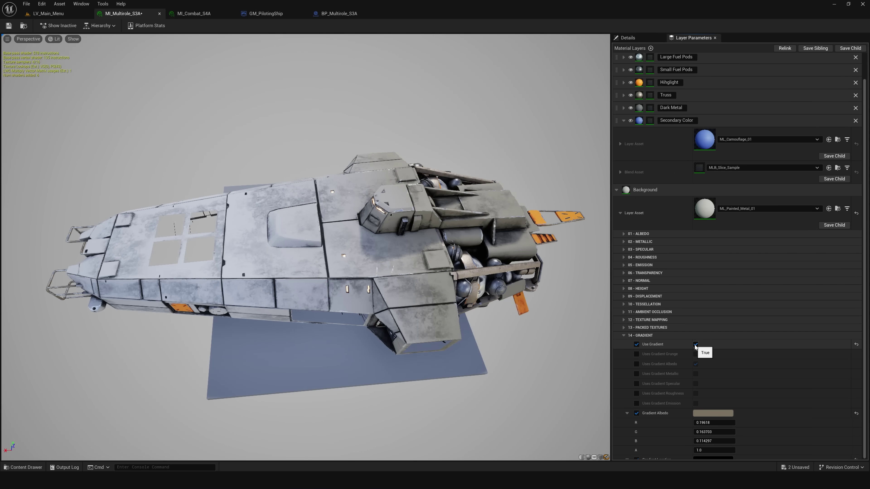
{"action": "left_click", "coordinate": [623, 334]}
{"action": "left_click_drag", "start_coordinate": [349, 288], "coordinate": [270, 236]}
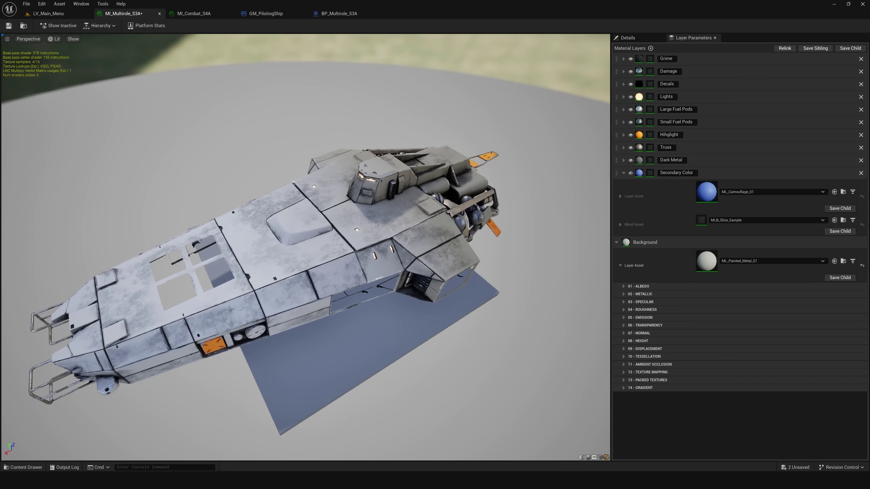
Show the Secondary Color layer of the MI_Multirole_S3A material on the ship.
{"action": "left_click", "coordinate": [630, 173]}
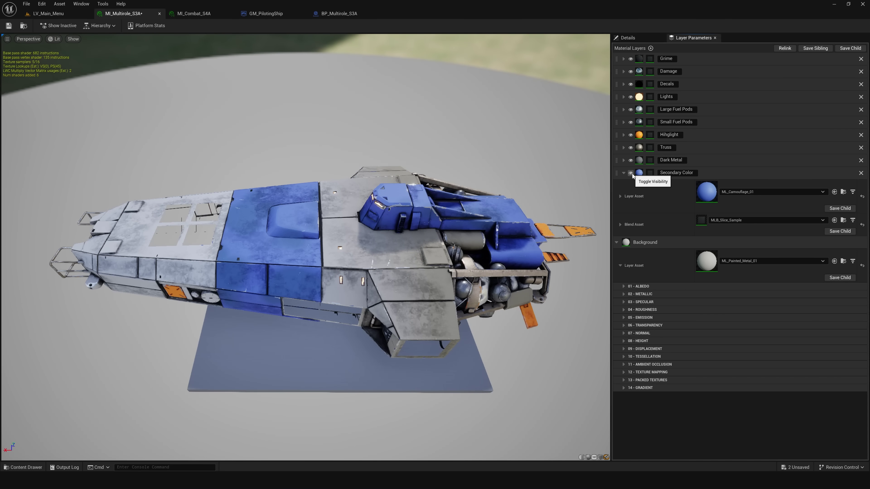
{"action": "left_click_drag", "start_coordinate": [453, 301], "coordinate": [474, 302]}
{"action": "scroll", "coordinate": [452, 302], "scroll_direction": "up", "scroll_amount": 3}
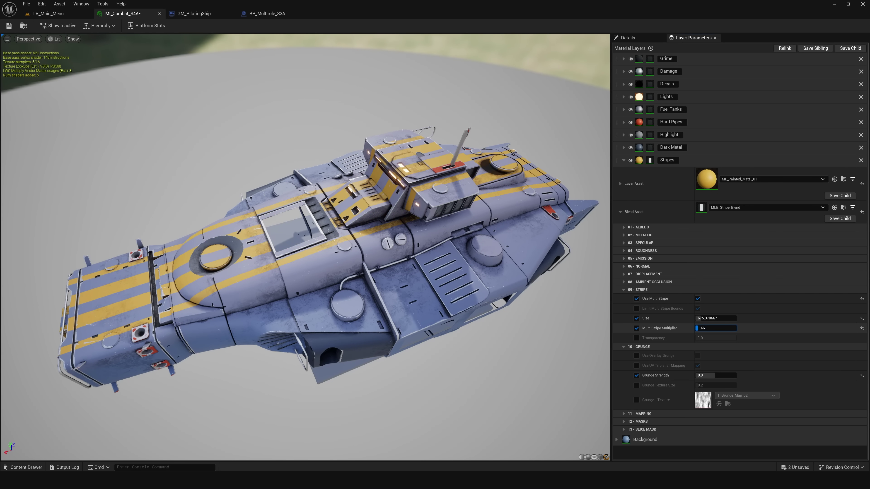
In MI_Combat_S4A, set the Stripes blend's Multi Stripe Multiplier to 0.0 and its Size to about 413.35.
{"action": "left_click_drag", "start_coordinate": [716, 328], "coordinate": [708, 328]}
{"action": "left_click_drag", "start_coordinate": [709, 318], "coordinate": [718, 318]}
{"action": "left_click_drag", "start_coordinate": [410, 274], "coordinate": [428, 284]}
{"action": "left_click_drag", "start_coordinate": [716, 328], "coordinate": [701, 329]}
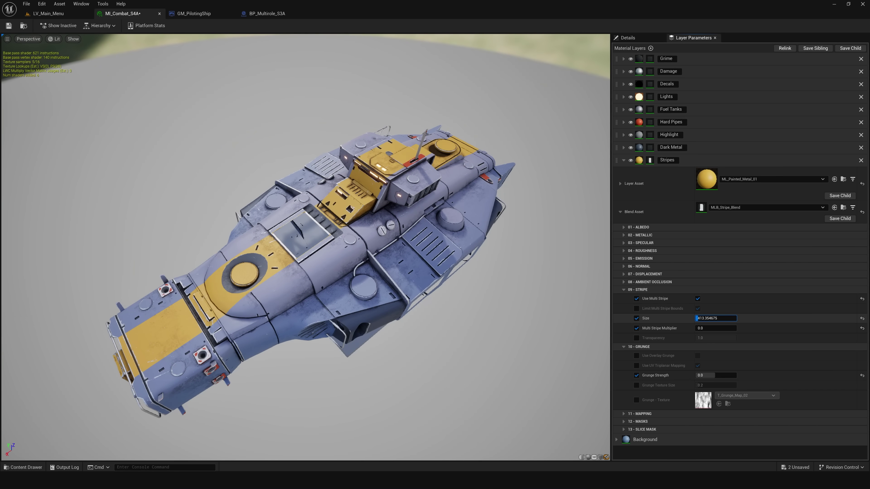
{"action": "mouse_move", "coordinate": [308, 257]}
{"action": "left_mouse_down"}
{"action": "mouse_move", "coordinate": [428, 240]}
{"action": "mouse_move", "coordinate": [309, 256]}
{"action": "left_mouse_up"}
{"action": "scroll", "coordinate": [336, 253], "scroll_direction": "up", "scroll_amount": 2}
Override the Stripes blend's mapping Location, Rotation and Direction, and set the Direction to Blue.
{"action": "left_click", "coordinate": [623, 413]}
{"action": "scroll", "coordinate": [633, 392], "scroll_direction": "down", "scroll_amount": 2}
{"action": "left_click", "coordinate": [636, 407]}
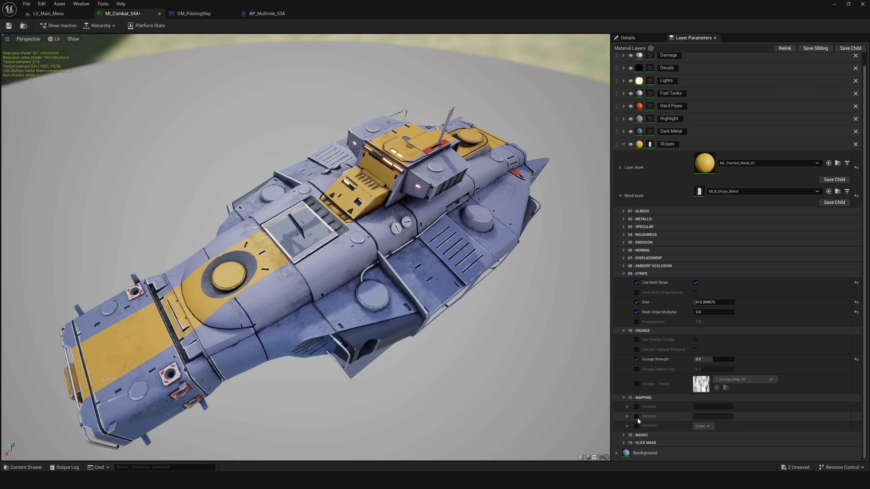
{"action": "left_click", "coordinate": [636, 426]}
{"action": "left_click", "coordinate": [702, 390]}
{"action": "left_click", "coordinate": [705, 411]}
{"action": "left_click_drag", "start_coordinate": [428, 240], "coordinate": [394, 250]}
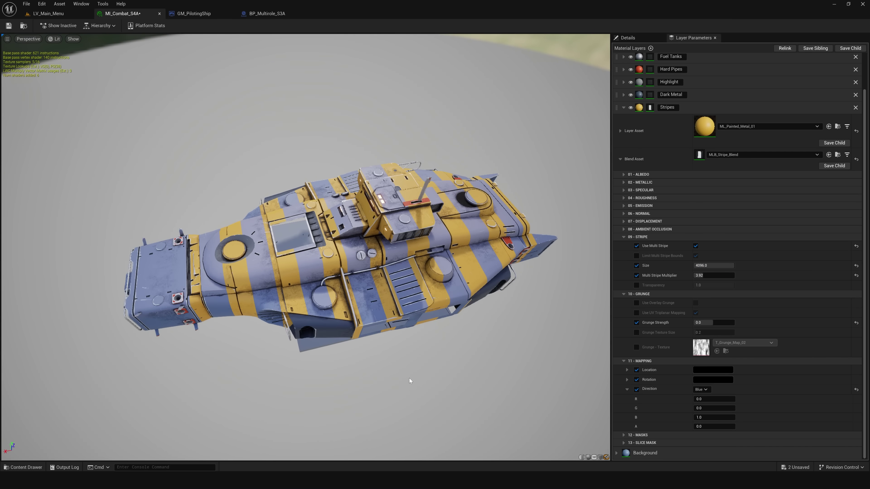
Set the Stripes blend's Size to 8000 and its Multi Stripe Multiplier to about 8.96.
{"action": "type", "text": "8000"}
{"action": "key", "text": "Return"}
{"action": "left_click_drag", "start_coordinate": [702, 275], "coordinate": [771, 275]}
{"action": "left_click_drag", "start_coordinate": [770, 275], "coordinate": [787, 276]}
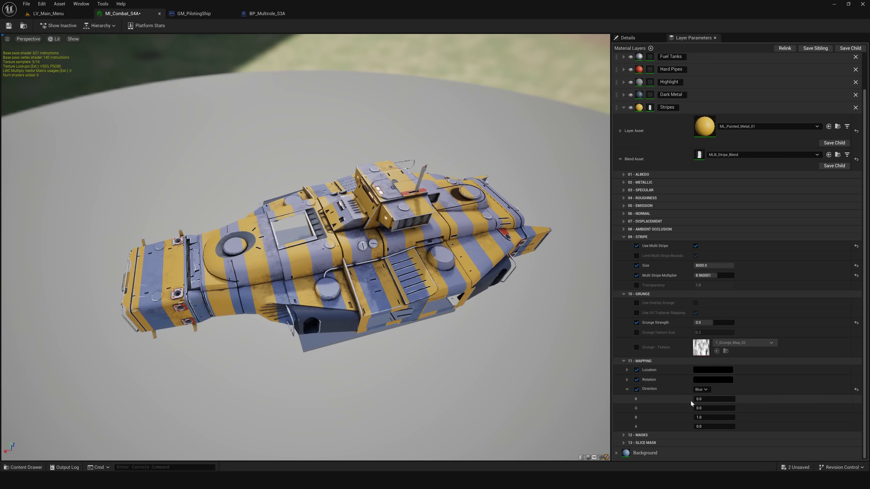
Angle the stripes diagonally by setting the G component of their mapping Direction to about 1.18.
{"action": "left_click", "coordinate": [626, 380]}
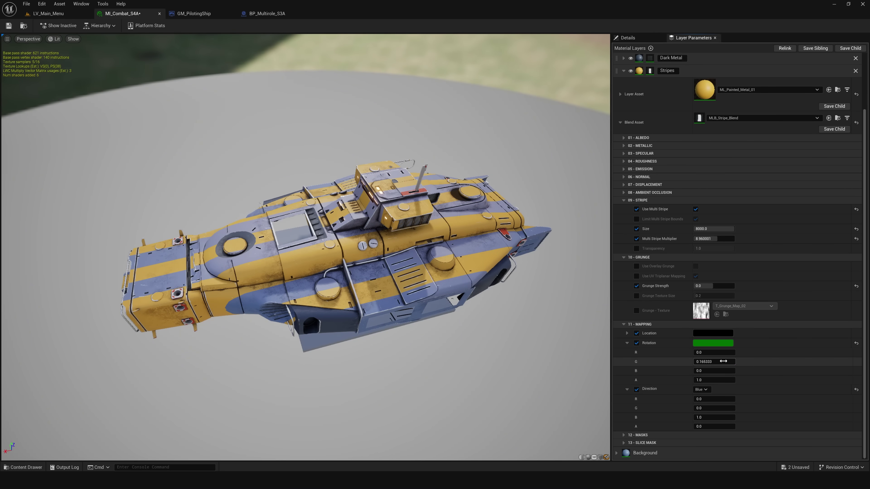
{"action": "left_click_drag", "start_coordinate": [714, 408], "coordinate": [727, 408]}
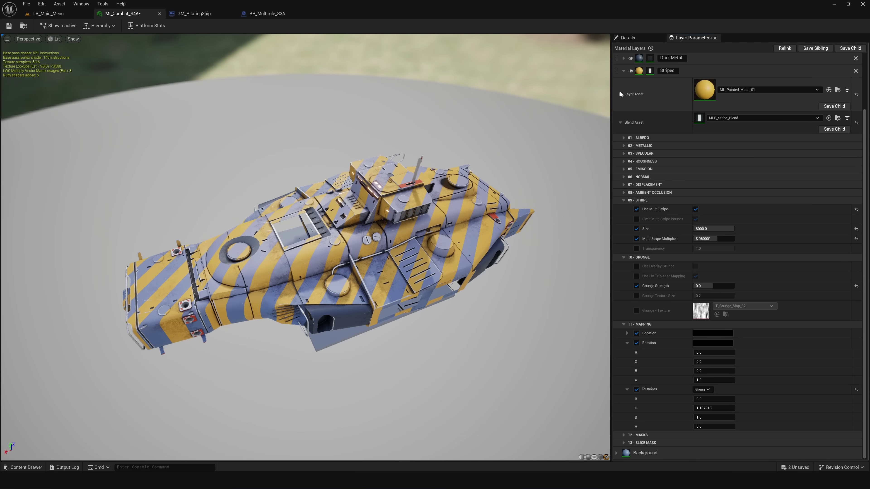
Change the Albedo color of the Stripes layer to dark red.
{"action": "left_click", "coordinate": [620, 94]}
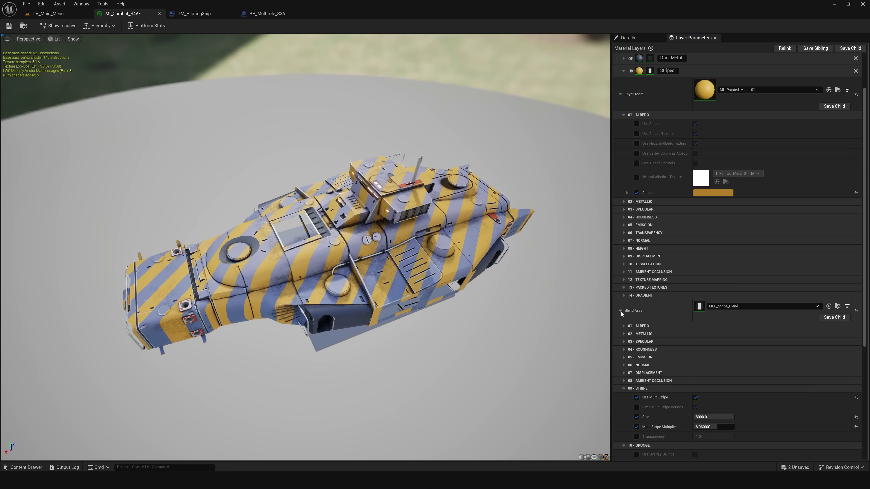
{"action": "left_click", "coordinate": [714, 283]}
{"action": "left_click_drag", "start_coordinate": [782, 356], "coordinate": [737, 368]}
{"action": "left_click_drag", "start_coordinate": [811, 346], "coordinate": [811, 361]}
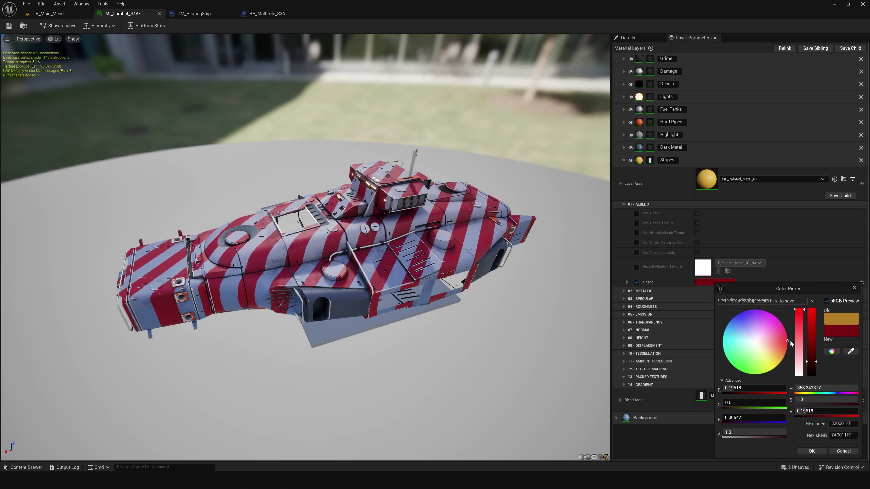
{"action": "left_click", "coordinate": [638, 184]}
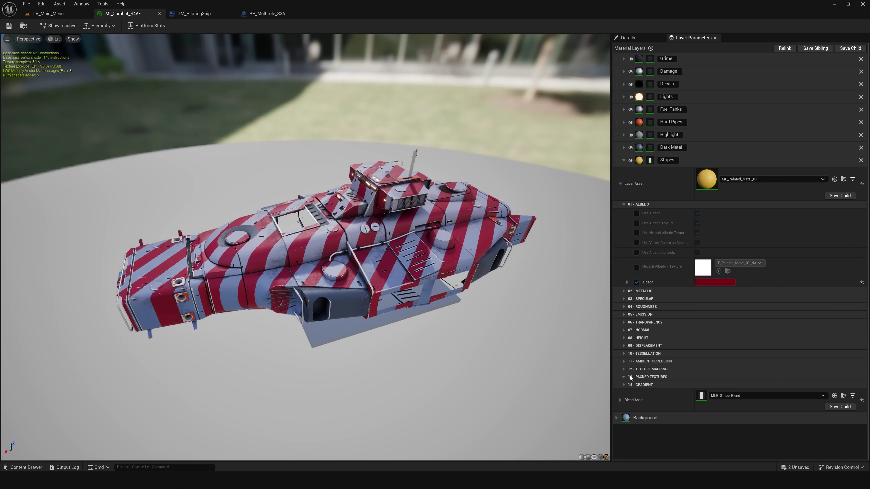
Enable Use Mask 01 and Use Mask 02 in the Stripes layer's blend asset.
{"action": "left_click", "coordinate": [619, 183]}
{"action": "left_click", "coordinate": [620, 209]}
{"action": "scroll", "coordinate": [668, 386], "scroll_direction": "down", "scroll_amount": 5}
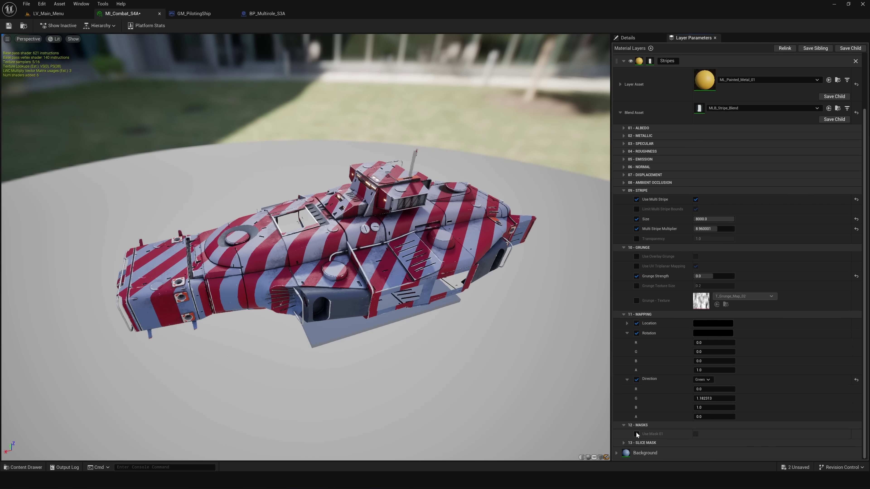
{"action": "left_click", "coordinate": [636, 434]}
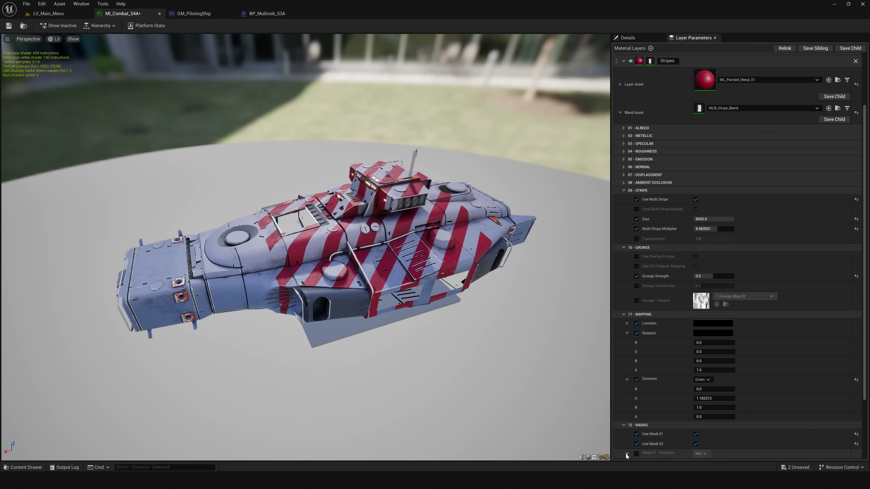
Set the R value of Mask 01's location to about -5258.25 and decrease the R value of Mask 02's location.
{"action": "scroll", "coordinate": [657, 325], "scroll_direction": "down", "scroll_amount": 3}
{"action": "left_click", "coordinate": [635, 416]}
{"action": "left_click", "coordinate": [636, 367]}
{"action": "left_click", "coordinate": [637, 434]}
{"action": "left_click", "coordinate": [627, 414]}
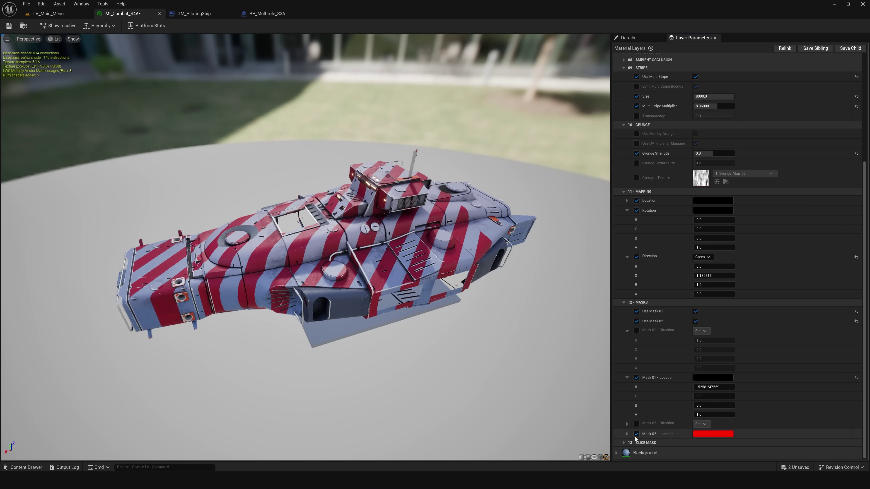
{"action": "left_click", "coordinate": [627, 434]}
{"action": "left_click_drag", "start_coordinate": [714, 407], "coordinate": [645, 406]}
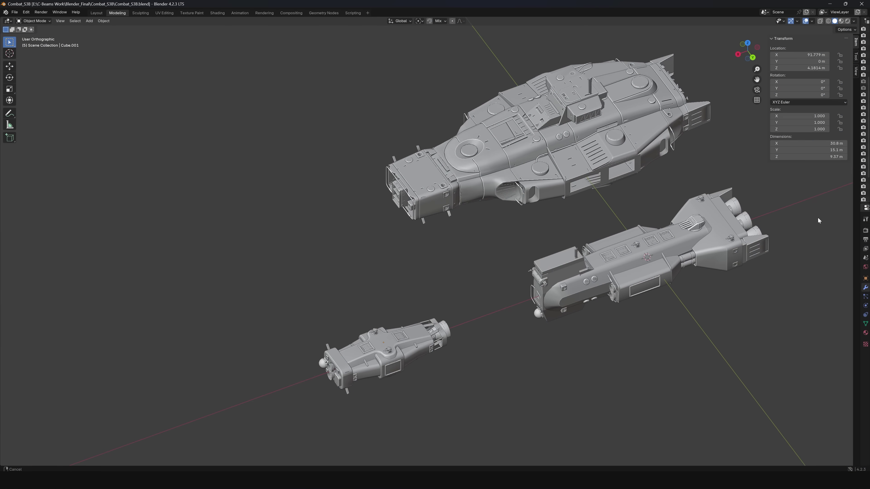
Switch to Blender and inspect the three ship models, selecting all parts of the smallest one.
{"action": "middle_click_drag", "start_coordinate": [817, 217], "coordinate": [700, 200]}
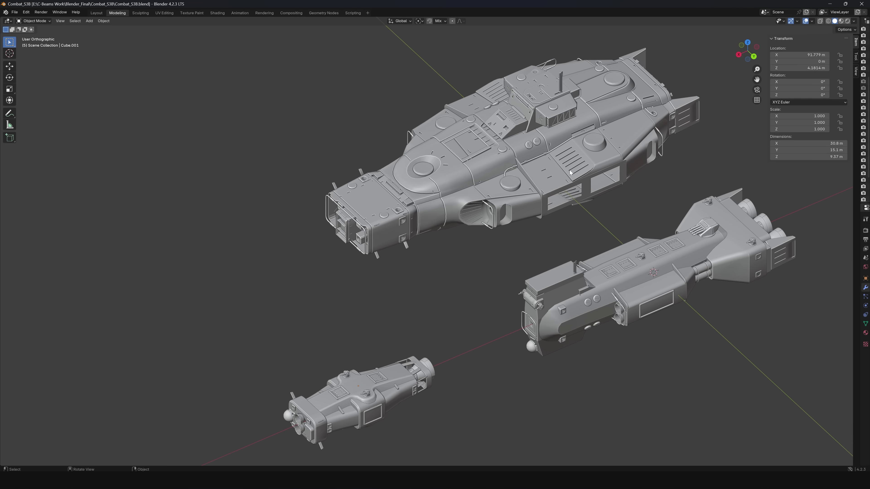
{"action": "left_click", "coordinate": [481, 161]}
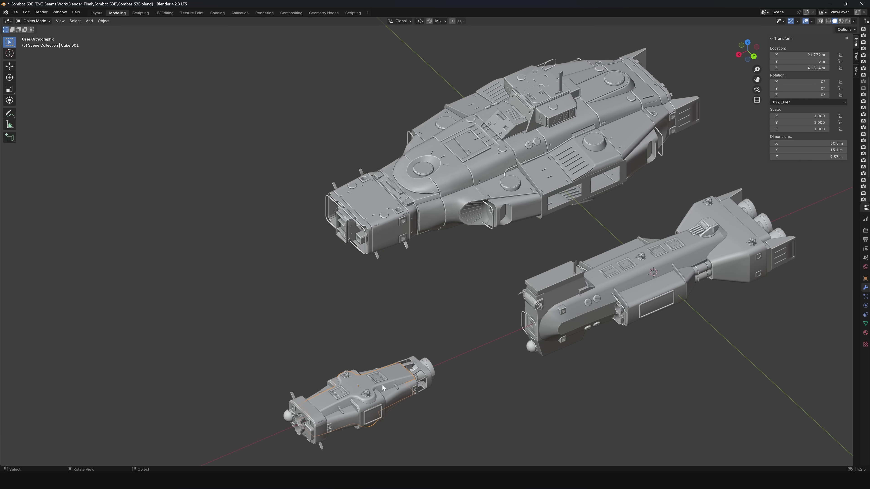
{"action": "middle_click_drag", "start_coordinate": [384, 385], "coordinate": [401, 330], "text": "shift"}
{"action": "left_click_drag", "start_coordinate": [255, 281], "coordinate": [511, 433]}
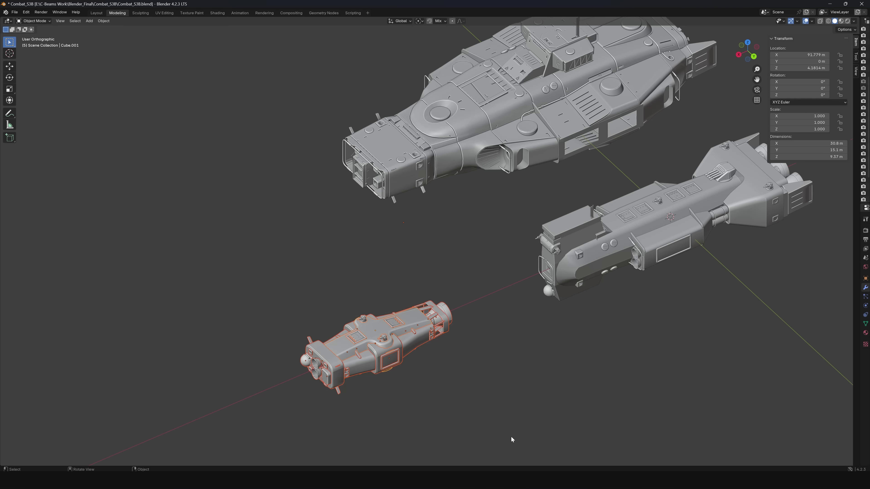
{"action": "left_click", "coordinate": [532, 412]}
{"action": "middle_click_drag", "start_coordinate": [534, 408], "coordinate": [598, 293], "text": "shift"}
{"action": "scroll", "coordinate": [502, 280], "scroll_direction": "up", "scroll_amount": 7}
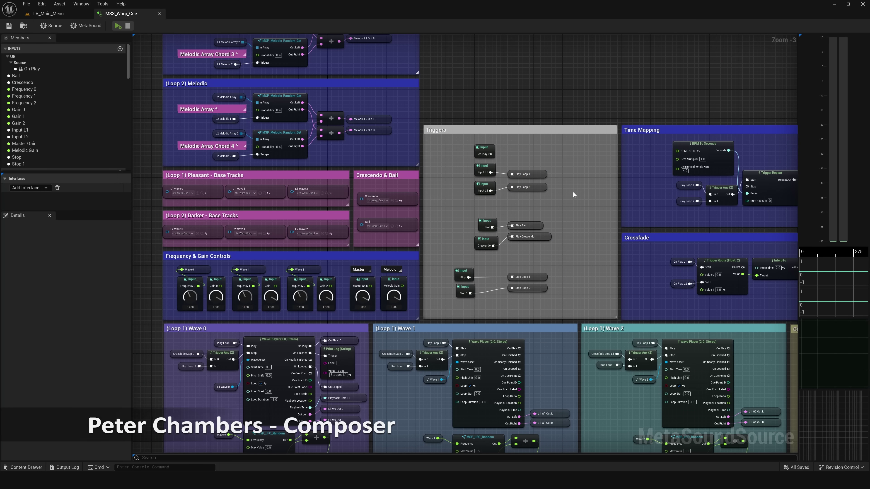
Switch to the MSS_Warp_Cue MetaSound in Unreal Editor and examine its Time Mapping, Crossfade and loop wave sections.
{"action": "right_click_drag", "start_coordinate": [623, 106], "coordinate": [411, 57]}
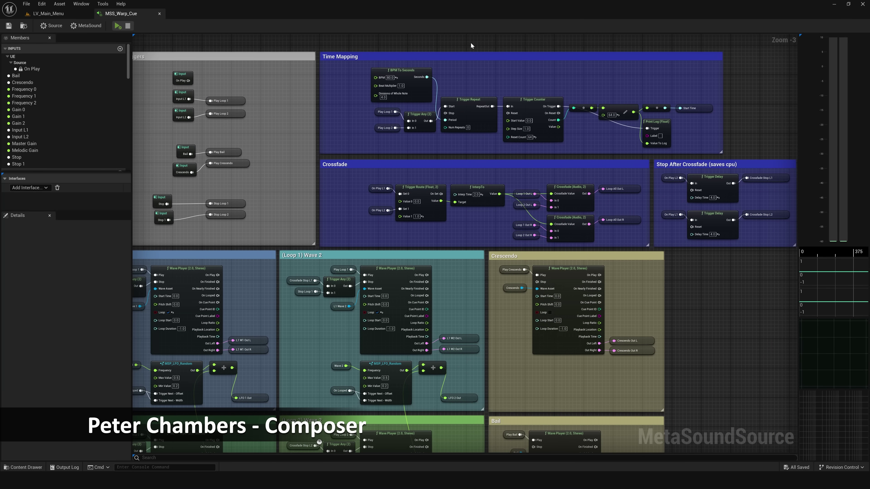
{"action": "right_click_drag", "start_coordinate": [471, 45], "coordinate": [359, 72]}
{"action": "scroll", "coordinate": [359, 72], "scroll_direction": "up", "scroll_amount": 2}
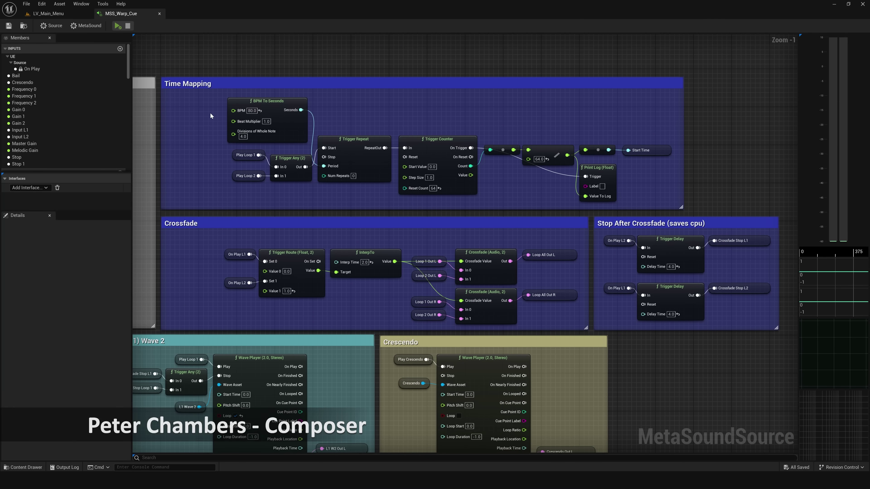
{"action": "right_click_drag", "start_coordinate": [210, 115], "coordinate": [708, 152]}
{"action": "right_click_drag", "start_coordinate": [627, 96], "coordinate": [506, 120]}
{"action": "scroll", "coordinate": [514, 139], "scroll_direction": "up", "scroll_amount": 1}
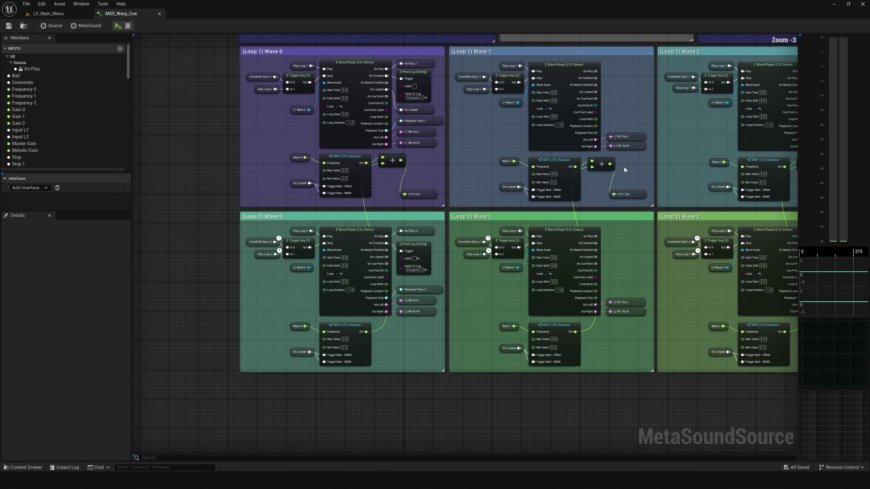
{"action": "right_click_drag", "start_coordinate": [624, 167], "coordinate": [587, 182]}
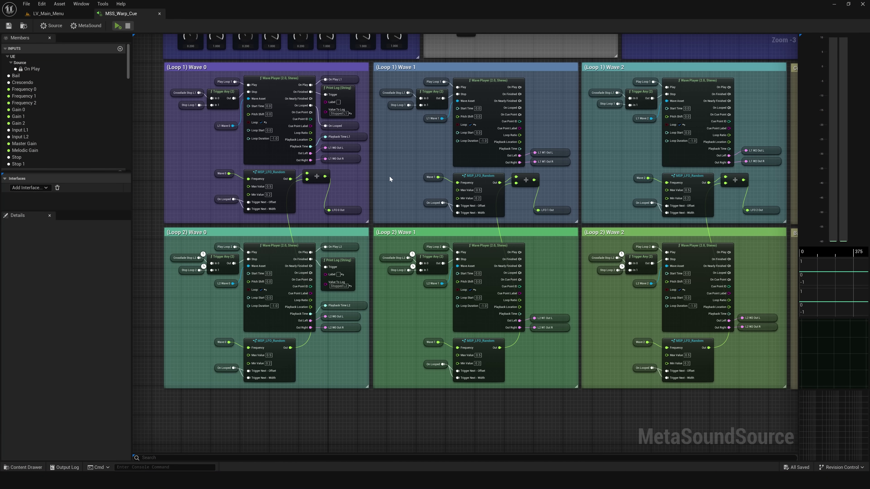
{"action": "scroll", "coordinate": [389, 177], "scroll_direction": "up", "scroll_amount": 2}
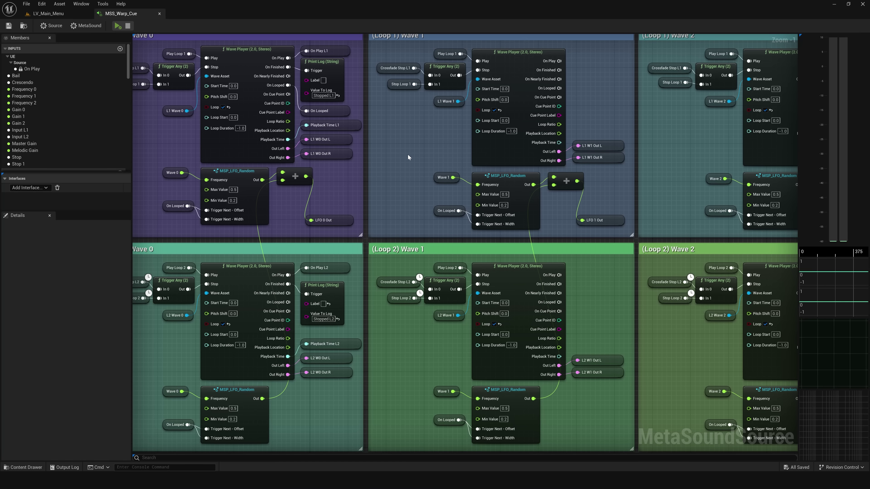
Fire the Input L1 trigger in the Triggers group to preview Loop 1.
{"action": "right_click_drag", "start_coordinate": [410, 167], "coordinate": [405, 368]}
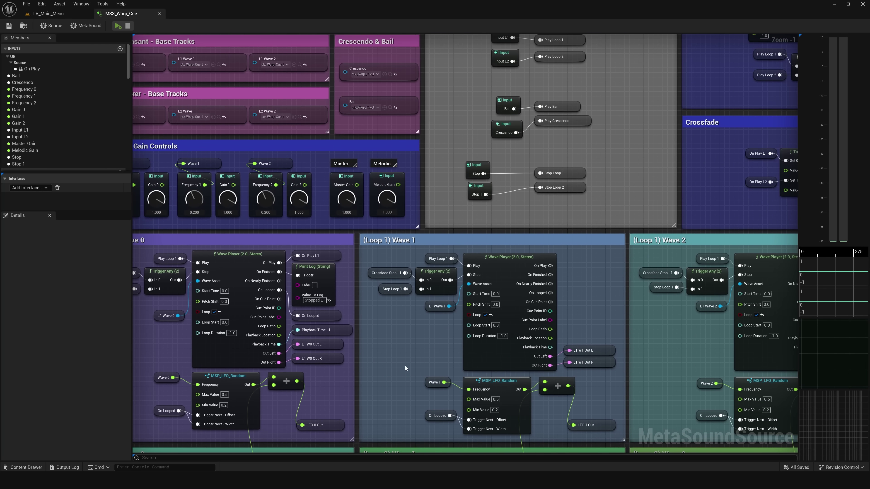
{"action": "right_click_drag", "start_coordinate": [458, 169], "coordinate": [402, 250]}
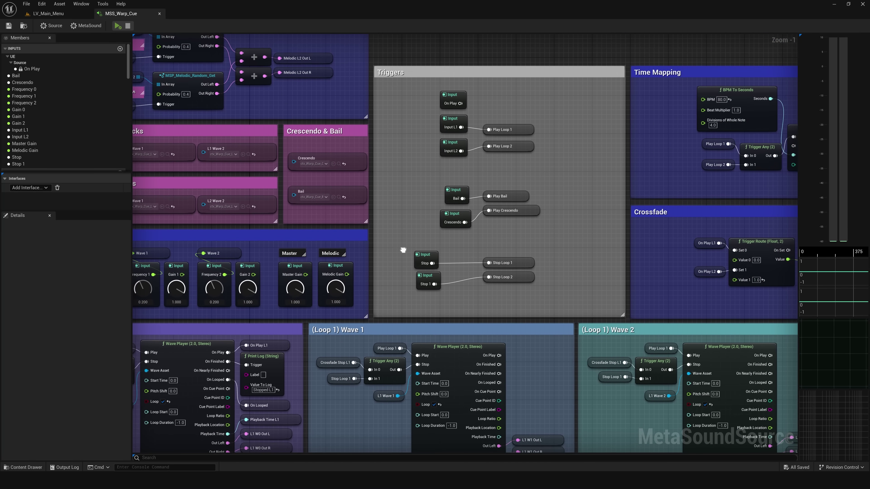
{"action": "left_click_drag", "start_coordinate": [453, 130], "coordinate": [454, 130]}
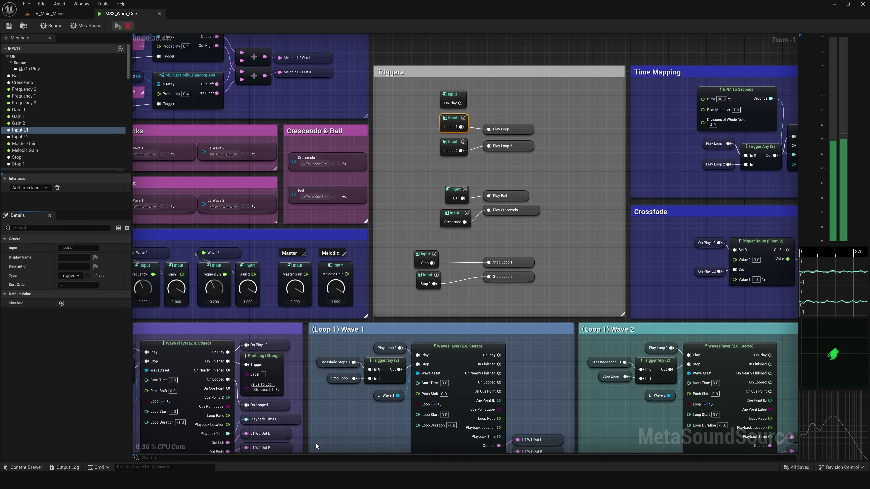
Examine the wave player, melodic, and frequency and gain control sections of the MetaSound graph while it plays.
{"action": "right_click_drag", "start_coordinate": [315, 444], "coordinate": [423, 322]}
{"action": "scroll", "coordinate": [423, 324], "scroll_direction": "down", "scroll_amount": 2}
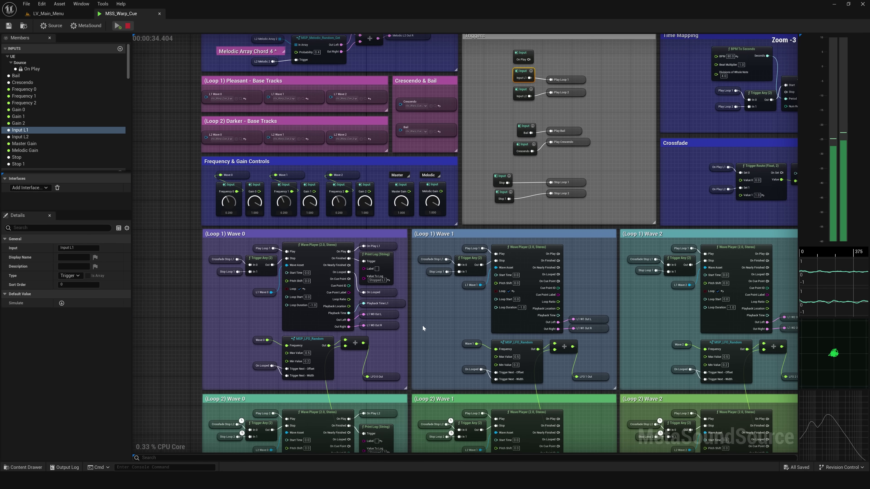
{"action": "right_click_drag", "start_coordinate": [438, 353], "coordinate": [366, 229]}
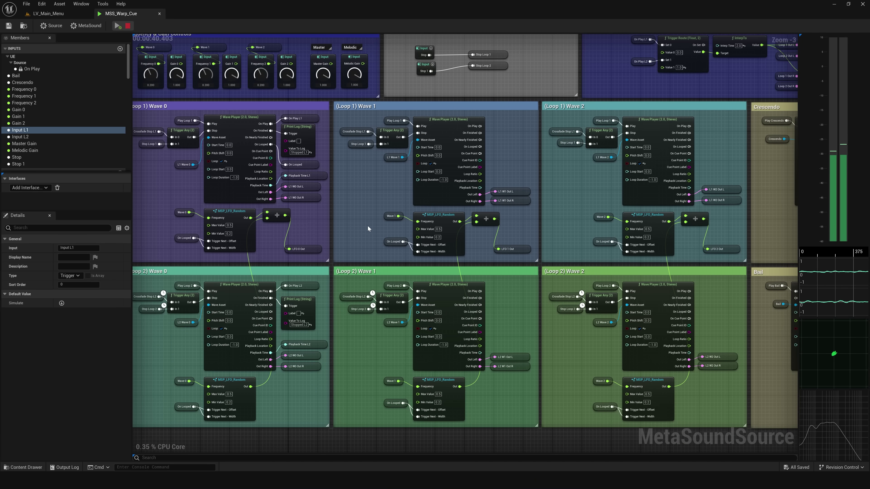
{"action": "right_click_drag", "start_coordinate": [373, 185], "coordinate": [373, 383]}
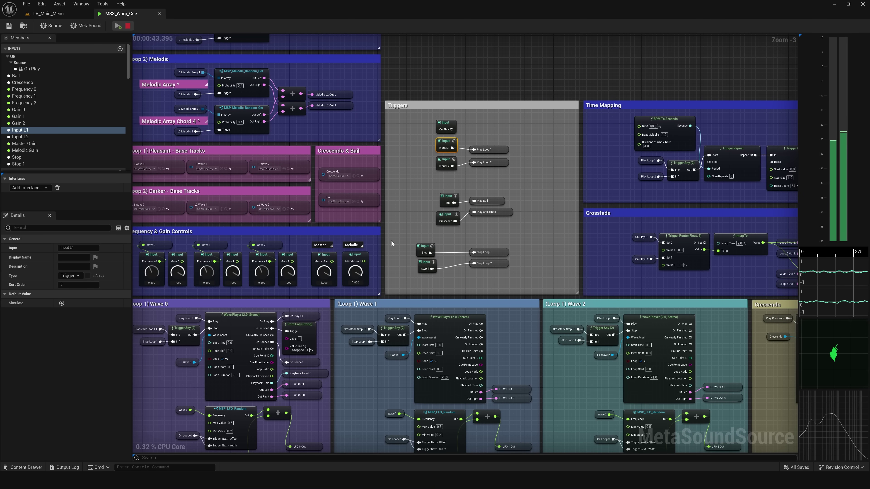
{"action": "right_click_drag", "start_coordinate": [407, 232], "coordinate": [434, 313]}
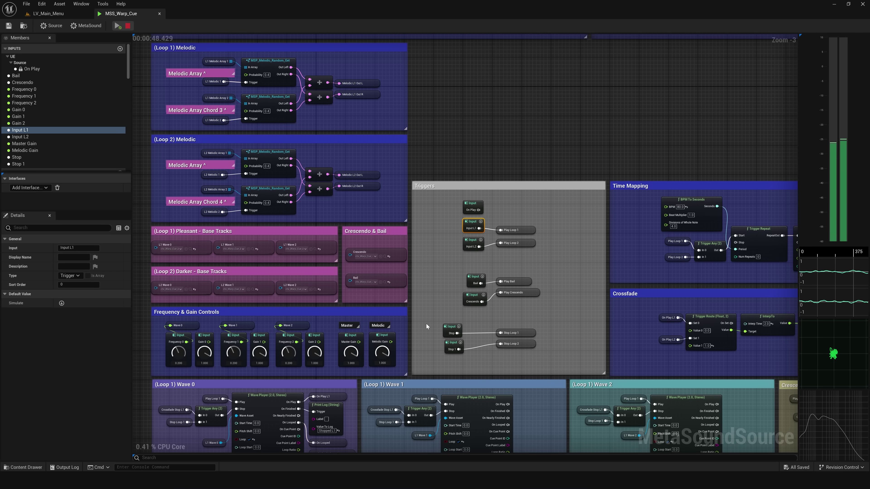
{"action": "right_click_drag", "start_coordinate": [422, 371], "coordinate": [409, 121]}
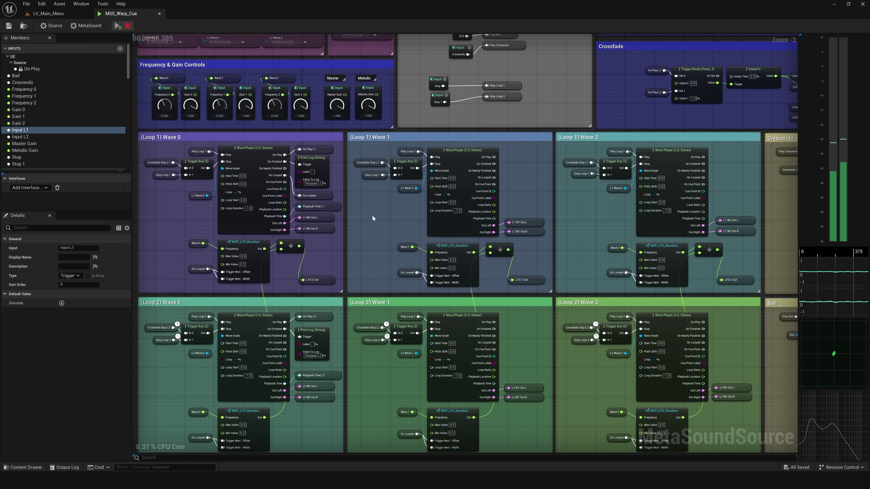
{"action": "scroll", "coordinate": [372, 216], "scroll_direction": "up", "scroll_amount": 1}
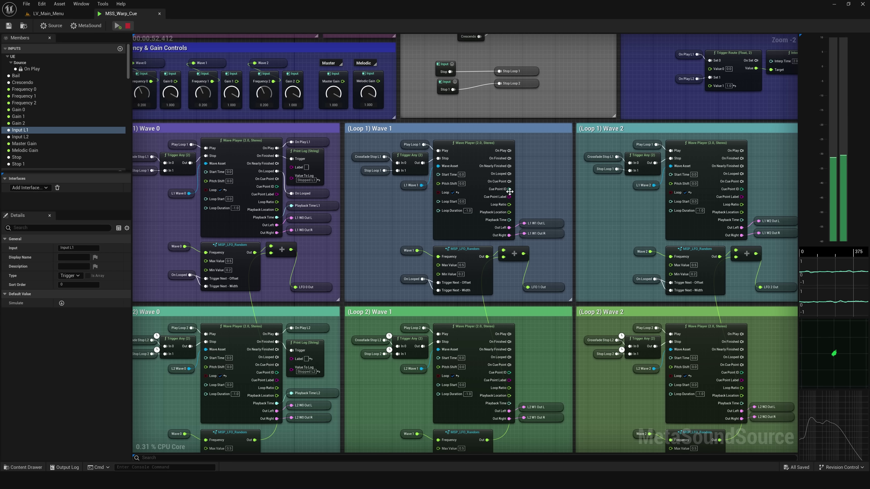
{"action": "right_click_drag", "start_coordinate": [566, 189], "coordinate": [534, 234]}
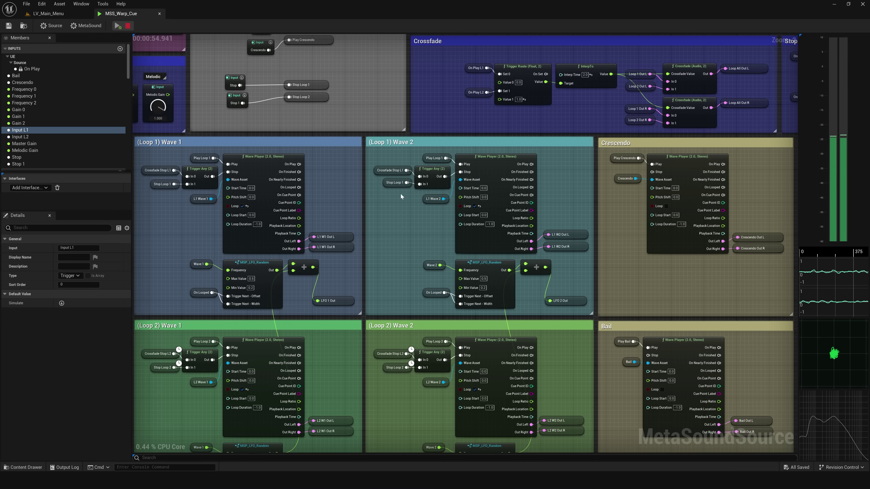
{"action": "scroll", "coordinate": [609, 238], "scroll_direction": "down", "scroll_amount": 2}
{"action": "scroll", "coordinate": [535, 234], "scroll_direction": "up", "scroll_amount": 1}
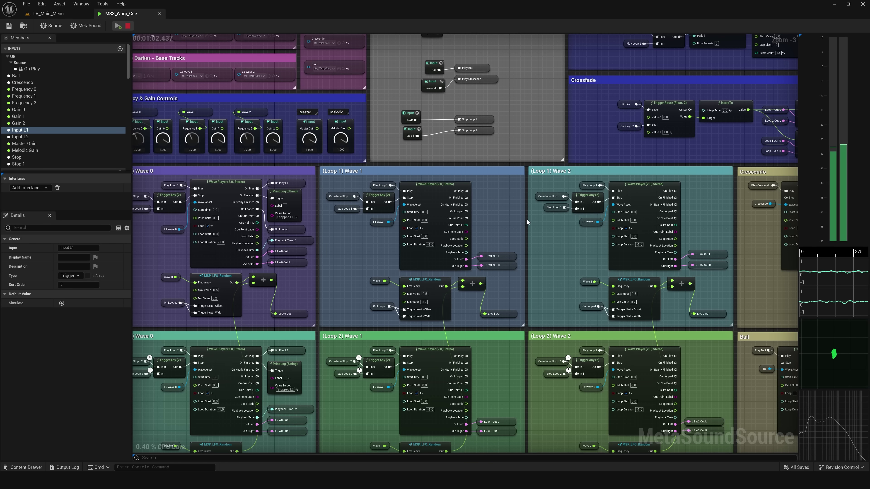
{"action": "right_click_drag", "start_coordinate": [526, 219], "coordinate": [558, 287]}
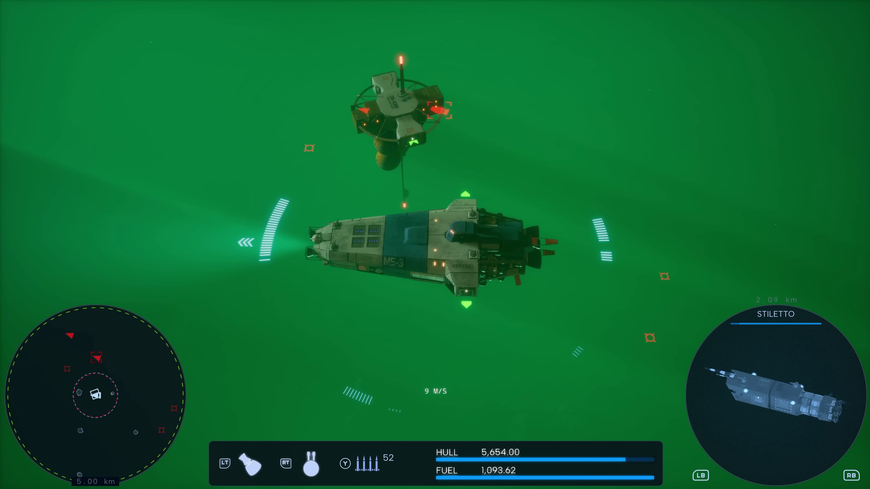
{"action": "key", "text": "y"}
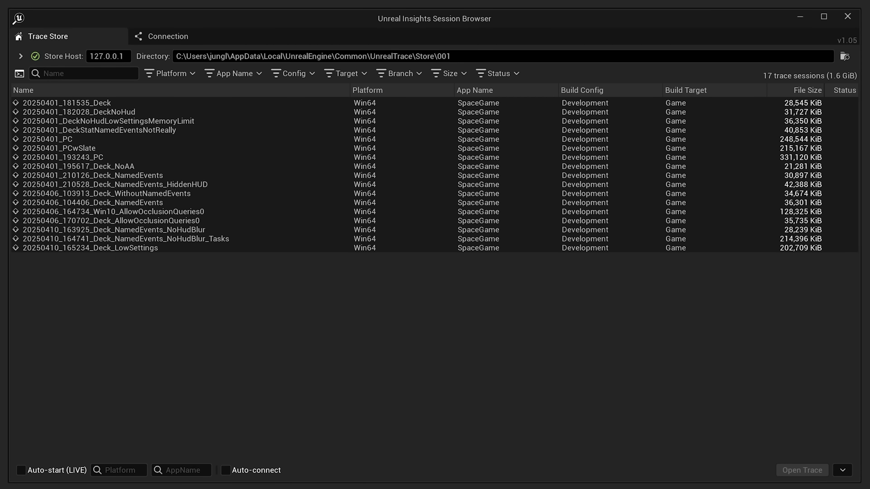
Switch to the Unreal Insights Session Browser and examine the connection settings for a running instance.
{"action": "left_click", "coordinate": [145, 37]}
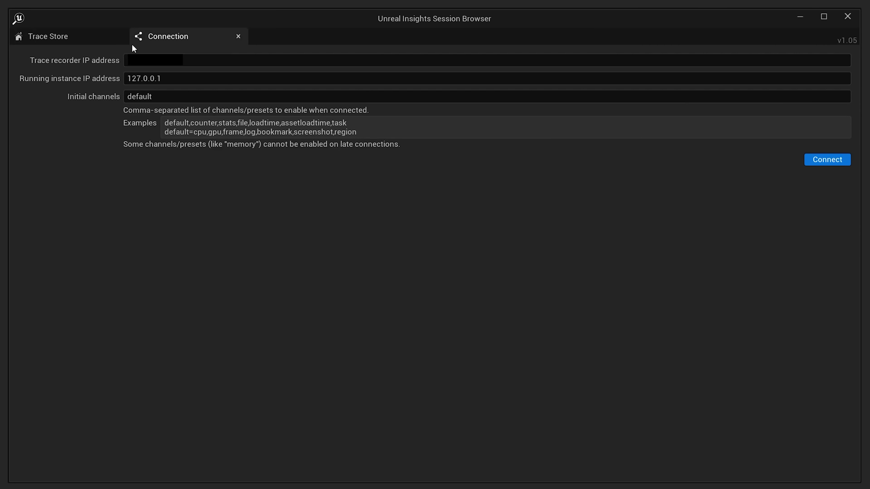
{"action": "left_click_drag", "start_coordinate": [171, 81], "coordinate": [99, 78]}
{"action": "left_click", "coordinate": [172, 221]}
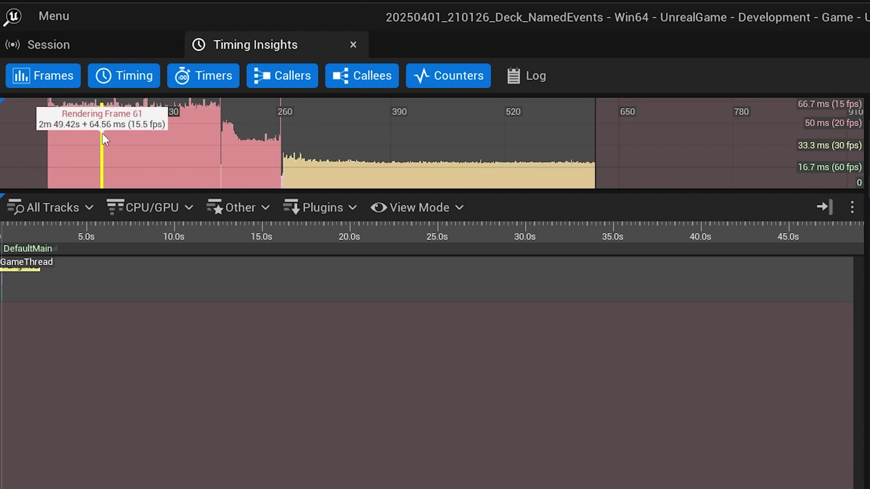
Enlarge the frames graph of the 20250401_210126_Deck_NamedEvents trace and select one of the slow frames.
{"action": "scroll", "coordinate": [151, 157], "scroll_direction": "up", "scroll_amount": 5}
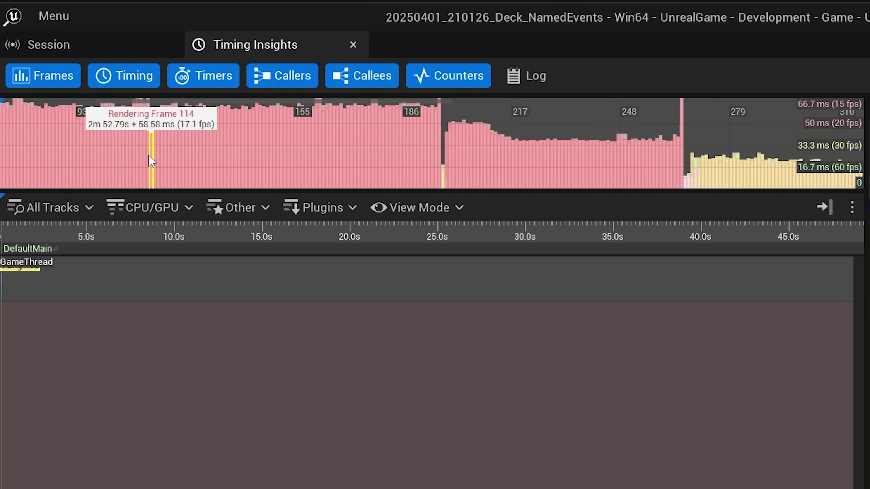
{"action": "scroll", "coordinate": [151, 161], "scroll_direction": "up", "scroll_amount": 5}
{"action": "left_click", "coordinate": [194, 161]}
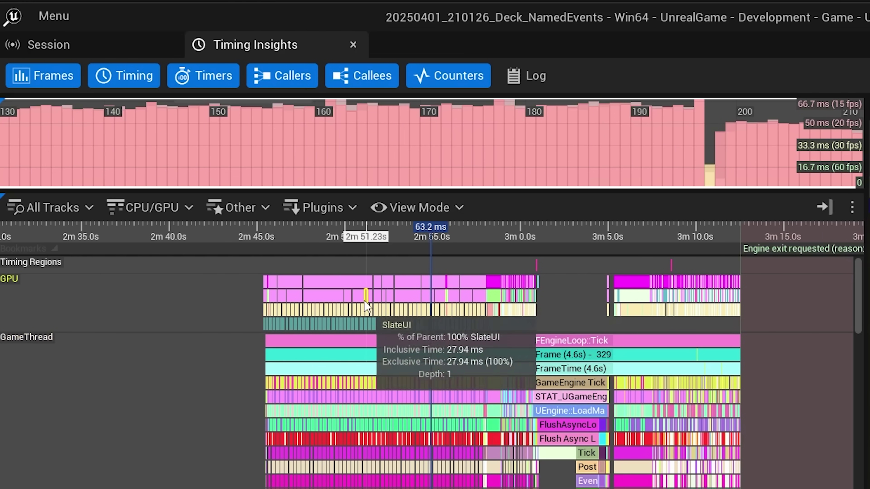
Examine the GPU and GameThread tracks down to single frames, including the SlateUI event on the GPU track.
{"action": "scroll", "coordinate": [345, 342], "scroll_direction": "up", "scroll_amount": 4}
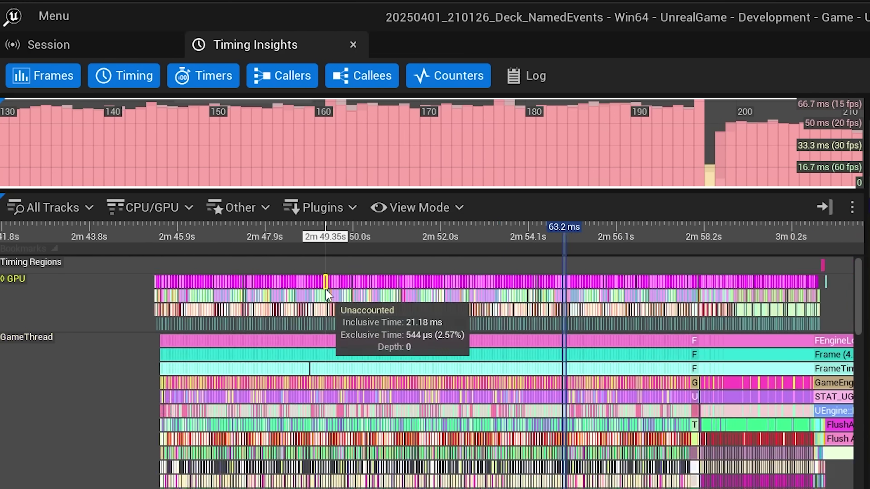
{"action": "scroll", "coordinate": [326, 294], "scroll_direction": "up", "scroll_amount": 5}
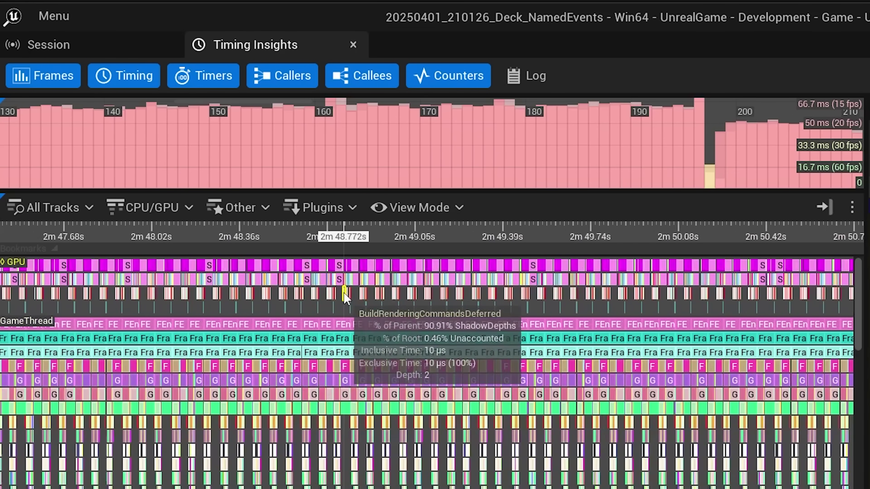
{"action": "scroll", "coordinate": [344, 294], "scroll_direction": "up", "scroll_amount": 9}
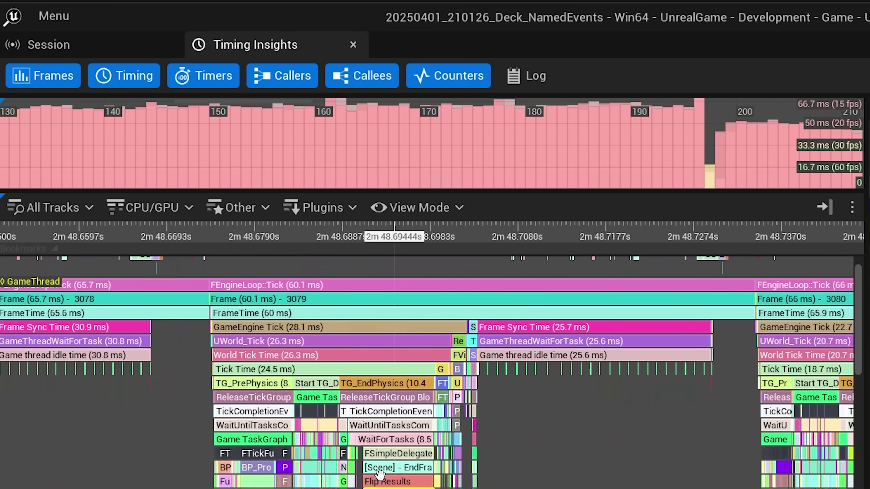
{"action": "left_click_drag", "start_coordinate": [379, 474], "coordinate": [274, 348]}
{"action": "scroll", "coordinate": [279, 401], "scroll_direction": "up", "scroll_amount": 4}
{"action": "scroll", "coordinate": [285, 401], "scroll_direction": "down", "scroll_amount": 14}
{"action": "left_click_drag", "start_coordinate": [339, 487], "coordinate": [491, 407]}
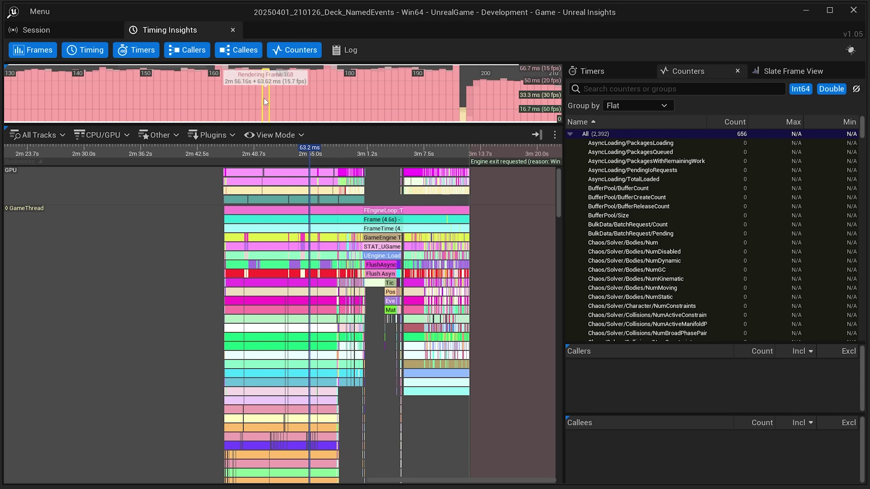
{"action": "scroll", "coordinate": [267, 264], "scroll_direction": "up", "scroll_amount": 8}
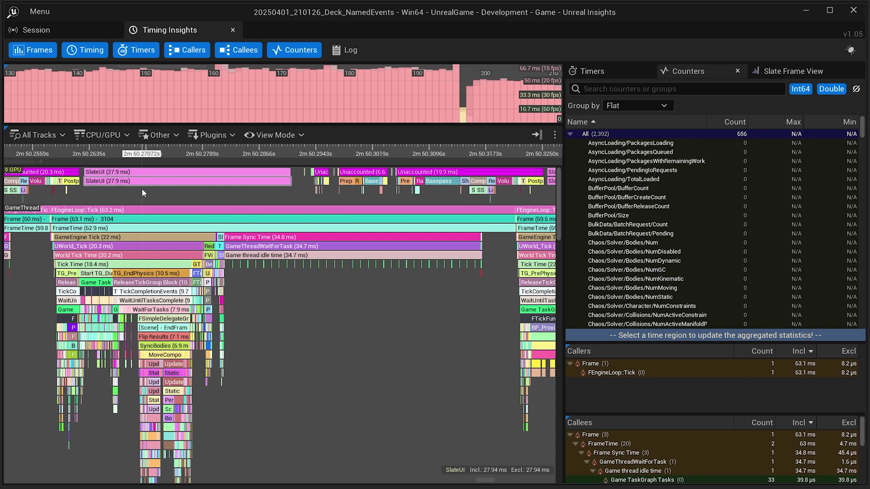
{"action": "mouse_move", "coordinate": [144, 188]}
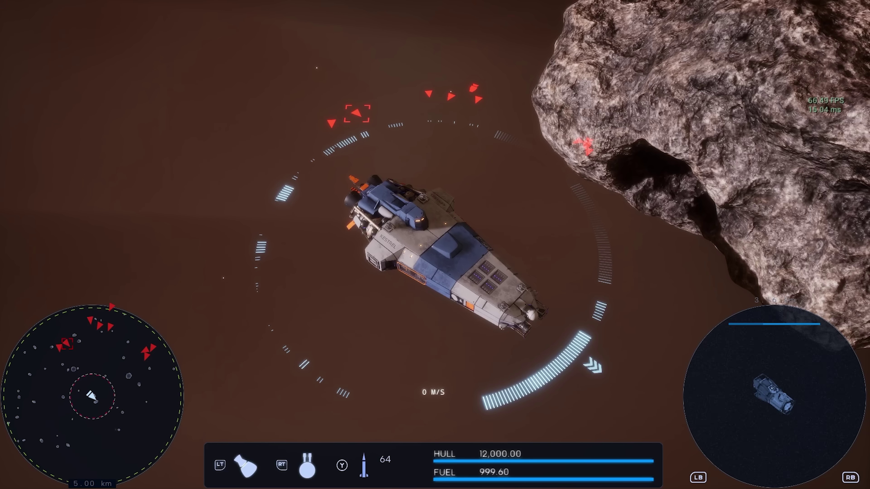
Switch to the running space game and hide the minimap with the console command HudMiniMapVisible 0.
{"action": "key", "text": "grave"}
{"action": "key", "text": "Up"}
{"action": "key", "text": "Up"}
{"action": "key", "text": "Up"}
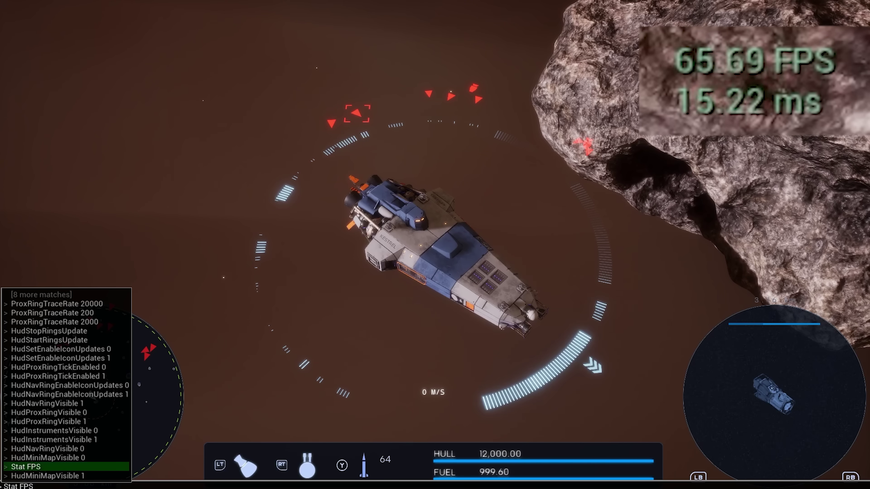
{"action": "key", "text": "Return"}
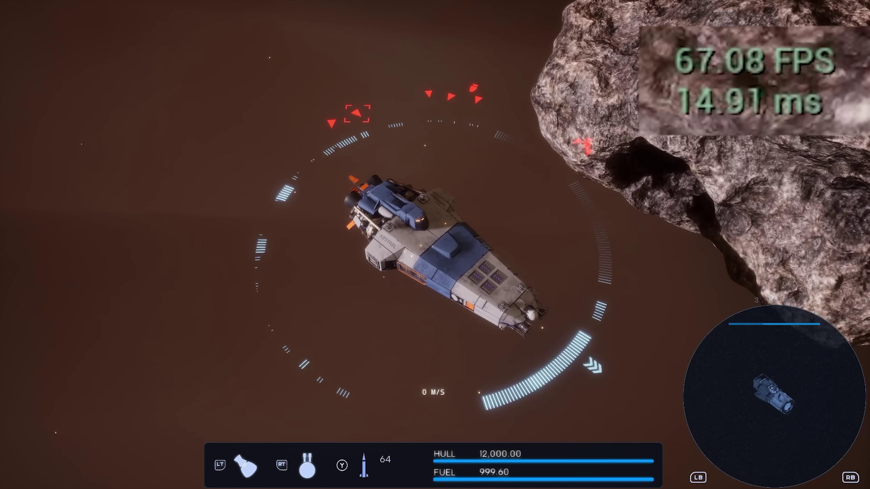
Try to hide the target display using the console command HudInstrumentsVisible 0.
{"action": "key", "text": "grave"}
{"action": "key", "text": "Up"}
{"action": "key", "text": "Up"}
{"action": "key", "text": "Up"}
{"action": "key", "text": "Up"}
{"action": "key", "text": "Up"}
{"action": "key", "text": "Up"}
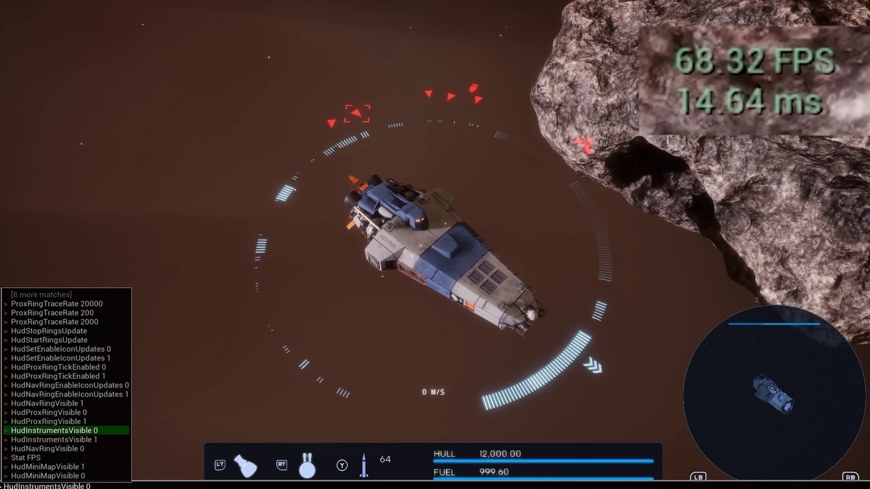
{"action": "key", "text": "Return"}
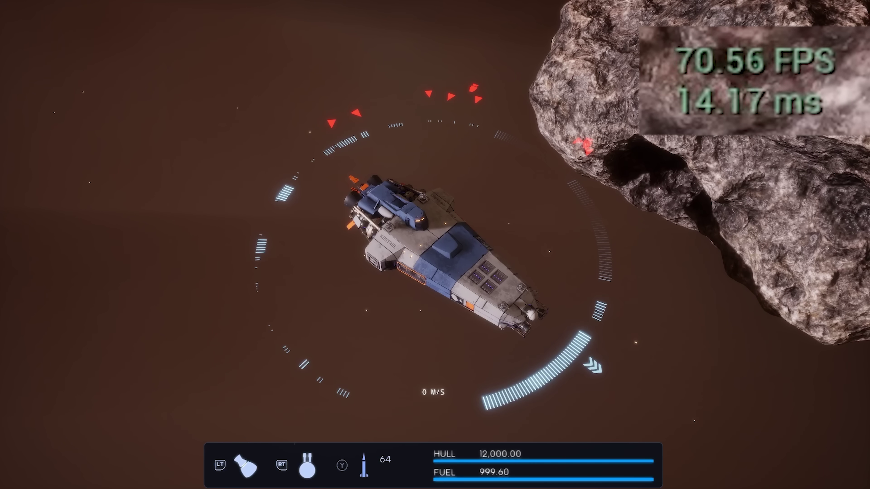
Hide the navigation ring around the ship with the console command HudNavRingVisible 0.
{"action": "key", "text": "grave"}
{"action": "key", "text": "Up"}
{"action": "key", "text": "Up"}
{"action": "key", "text": "Up"}
{"action": "key", "text": "Up"}
{"action": "key", "text": "Return"}
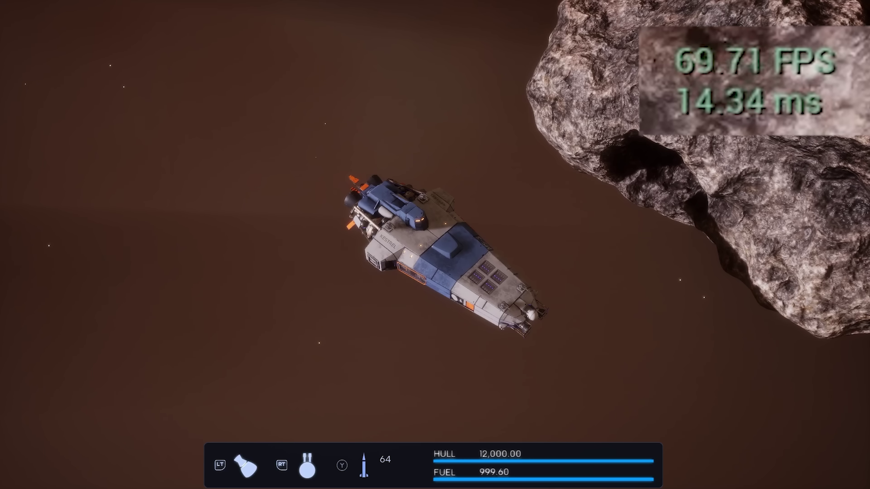
Toggle the whole HUD off and on, and restore the navigation ring with the console command HudNavRingVisible 1.
{"action": "key", "text": "h"}
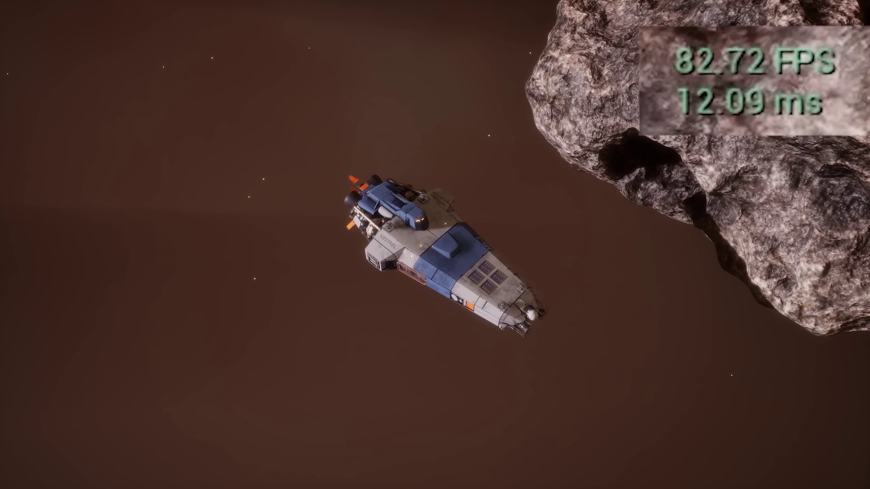
{"action": "key", "text": "h"}
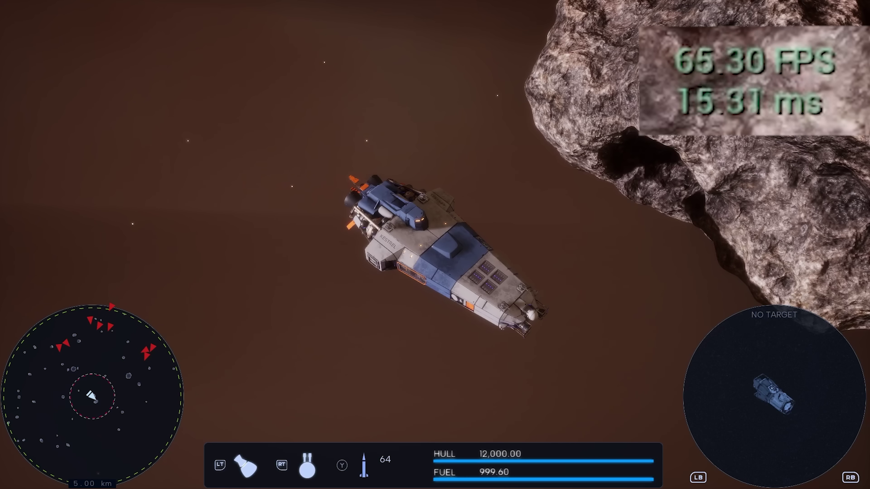
{"action": "key", "text": "grave"}
{"action": "key", "text": "Up"}
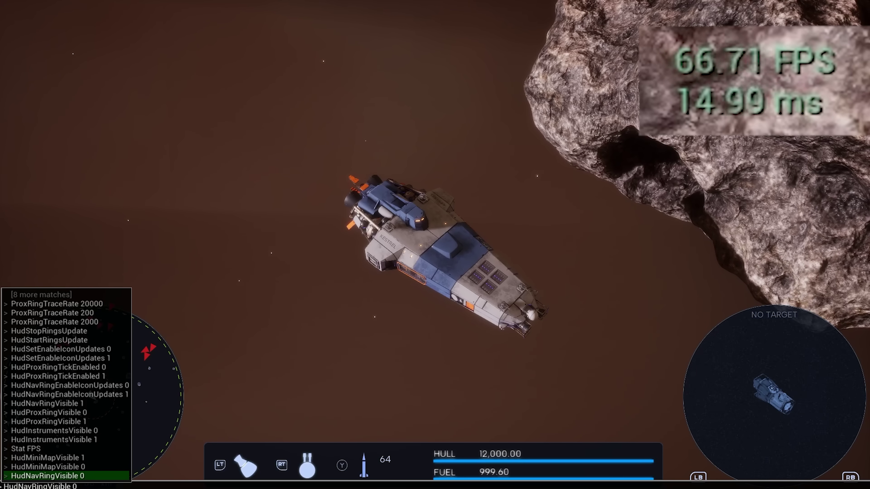
{"action": "key", "text": "Up"}
{"action": "key", "text": "Up"}
{"action": "key", "text": "Up"}
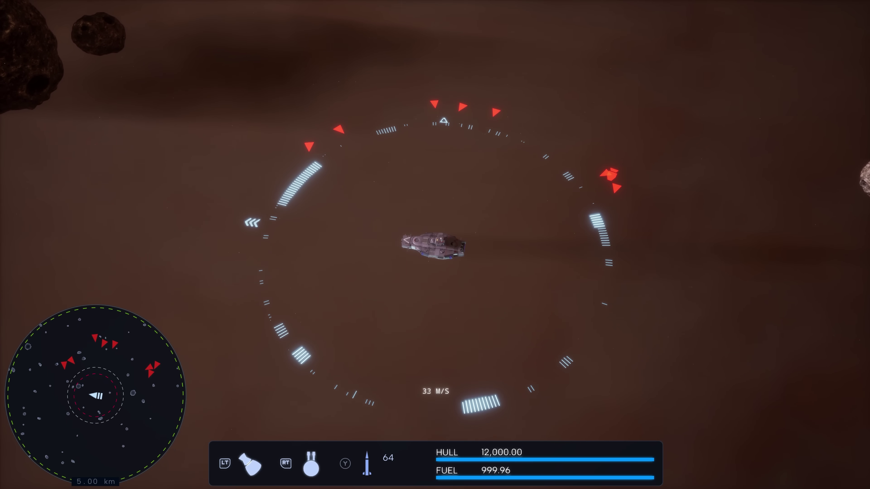
Fly the ship toward the enemy Dagger and fire at it with the full HUD shown.
{"action": "key", "text": "w"}
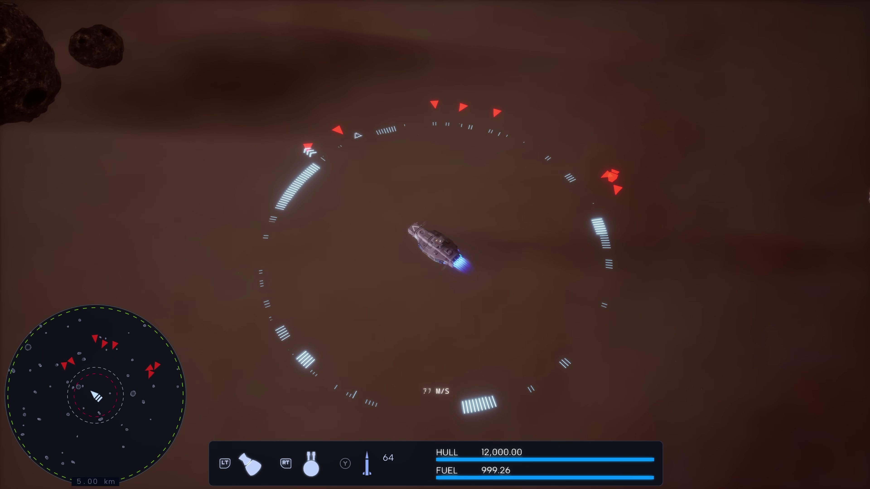
{"action": "key", "text": "w"}
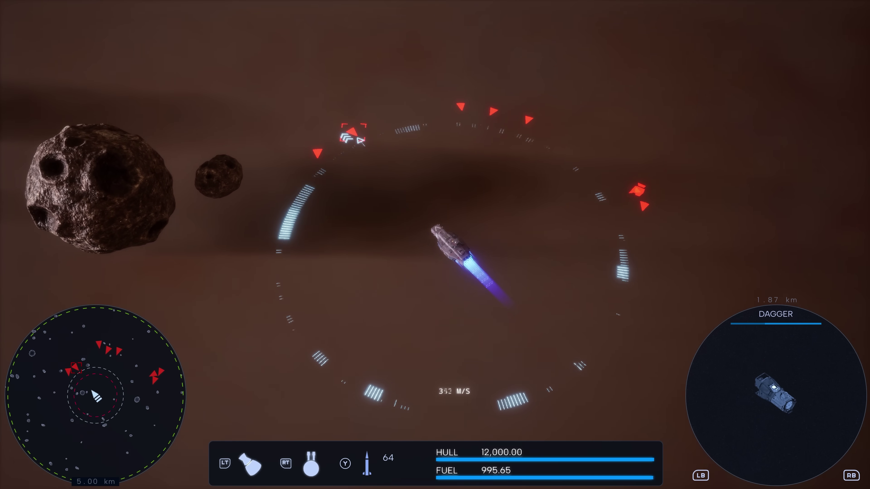
{"action": "key", "text": "space"}
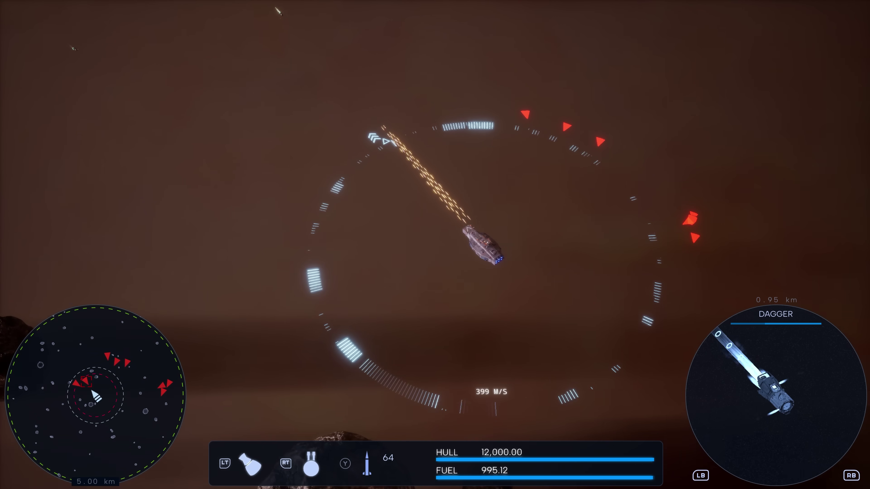
{"action": "key", "text": "w"}
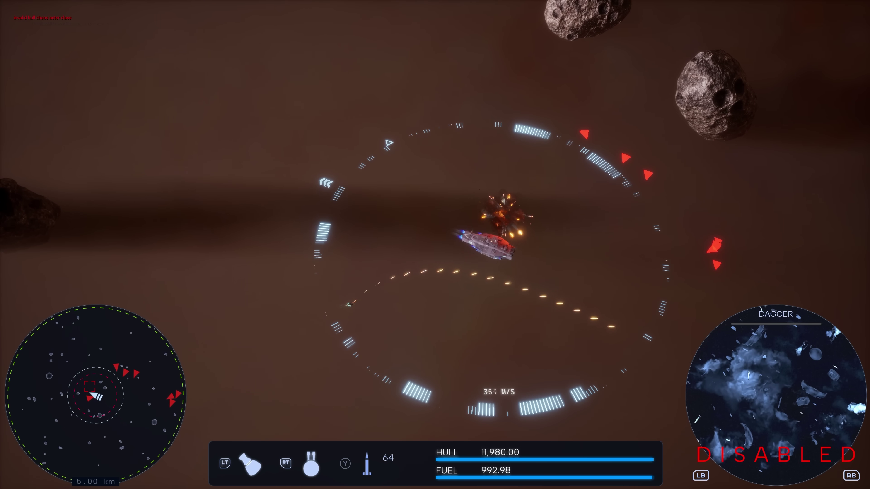